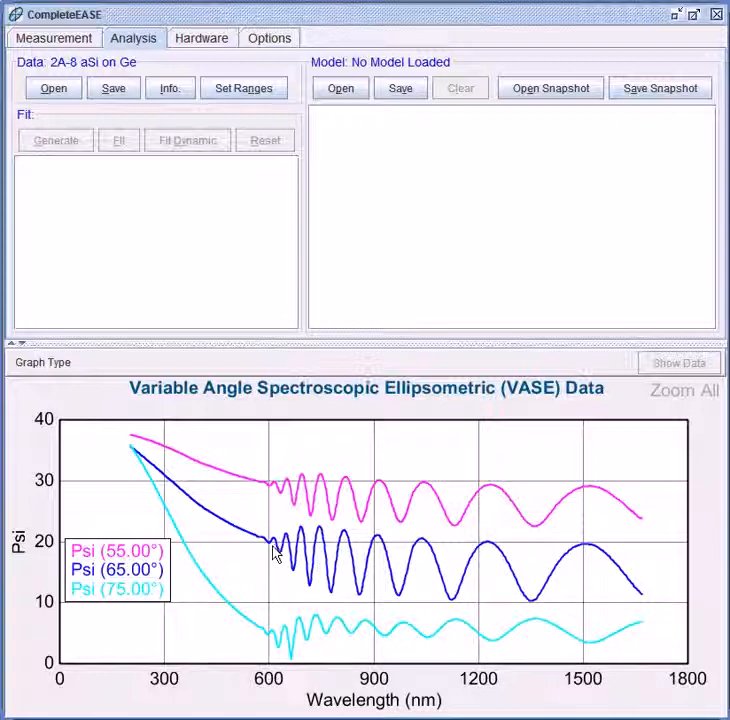
# - Load Blank.mod from the Basic model folder as the starting model
pyautogui.moveTo(274, 552)
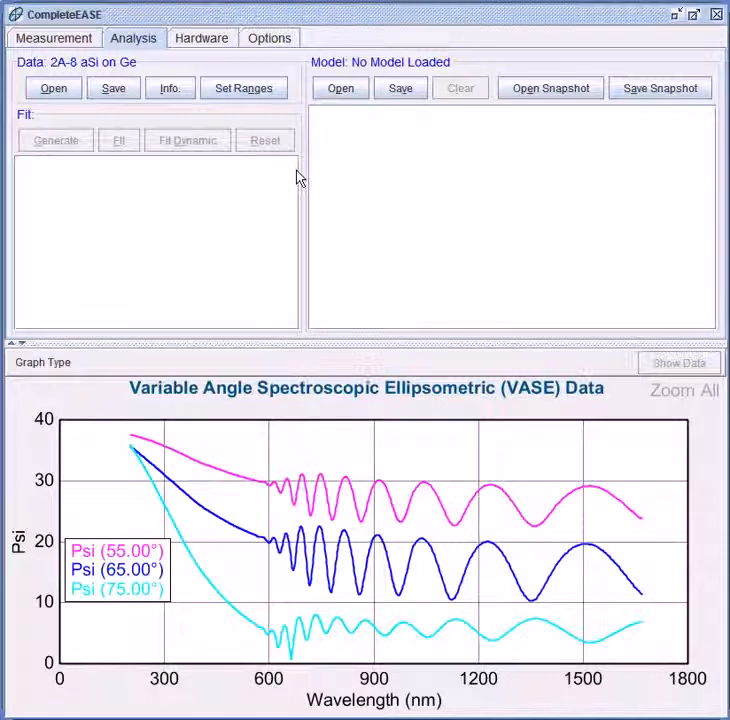
pyautogui.click(331, 91)
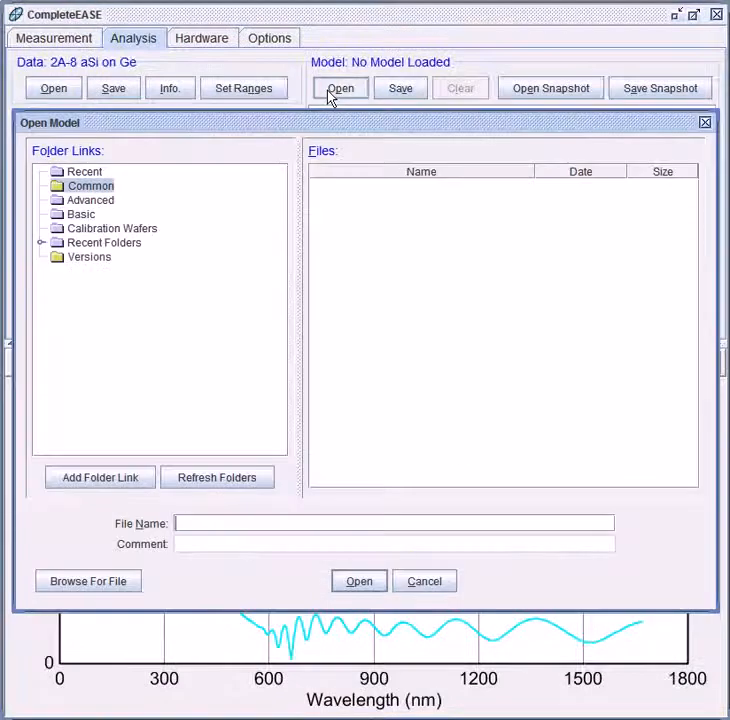
pyautogui.click(79, 214)
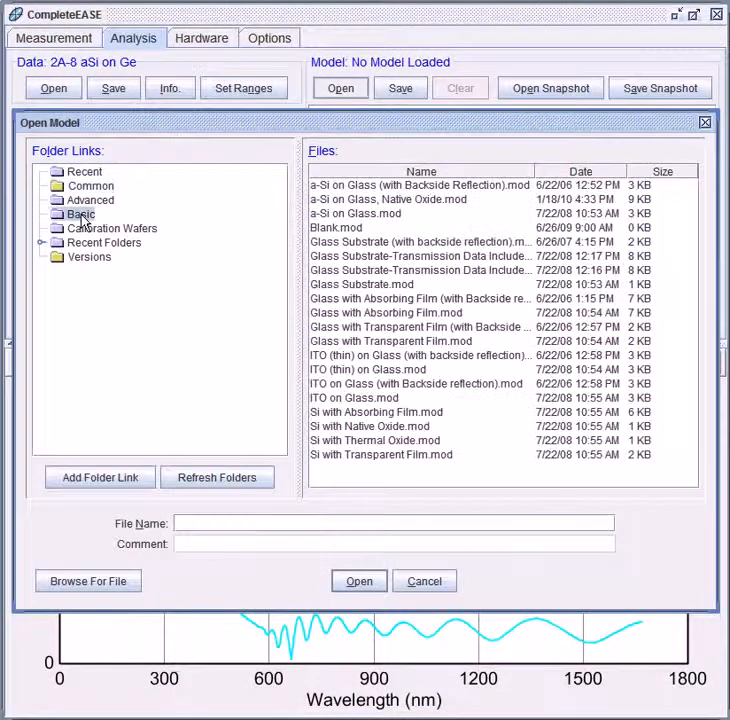
pyautogui.click(349, 230)
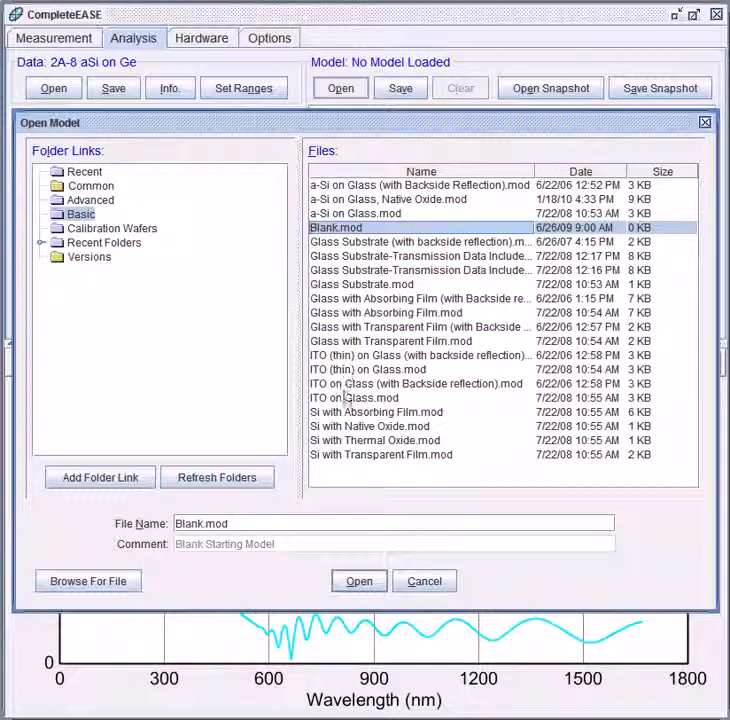
pyautogui.click(361, 588)
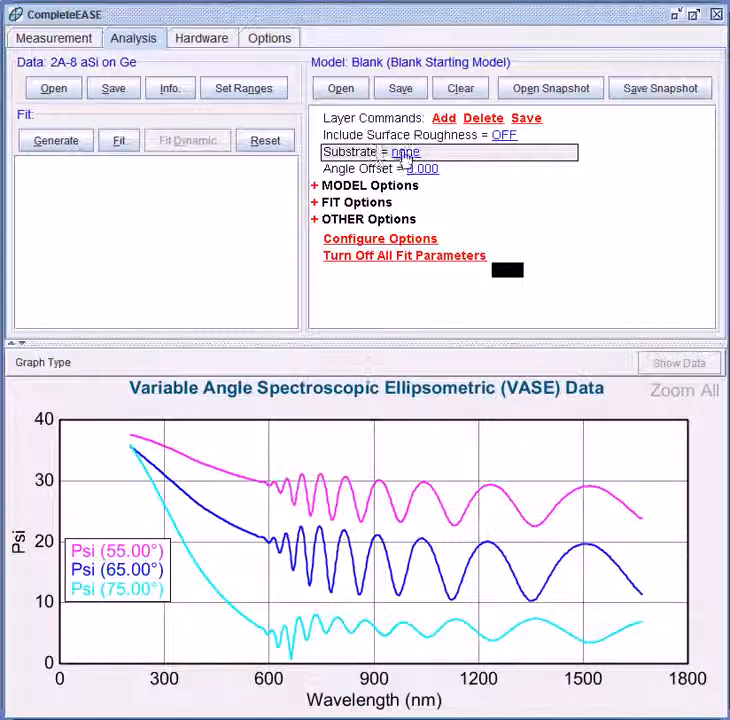
# - Set the model substrate to Ge.mat from the Semiconductor materials folder
pyautogui.click(405, 160)
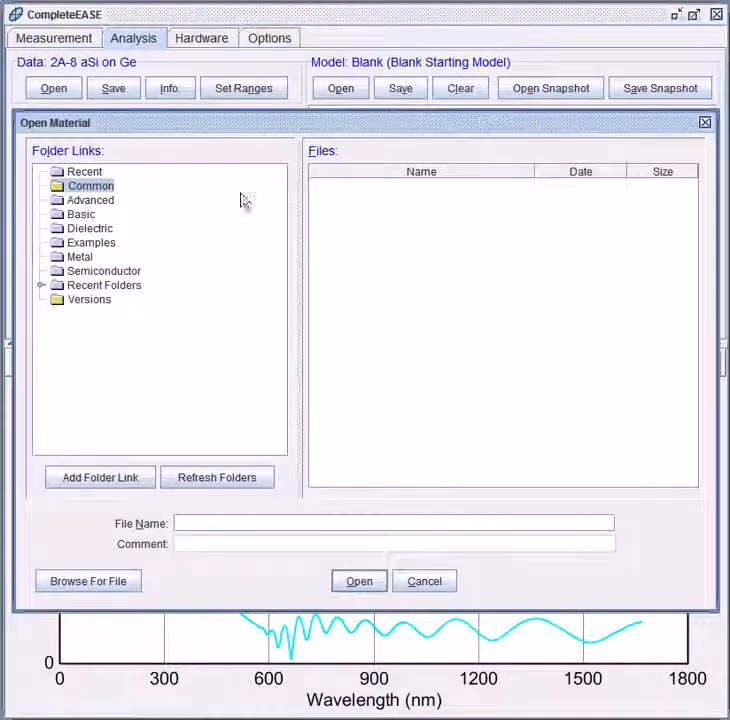
pyautogui.click(110, 271)
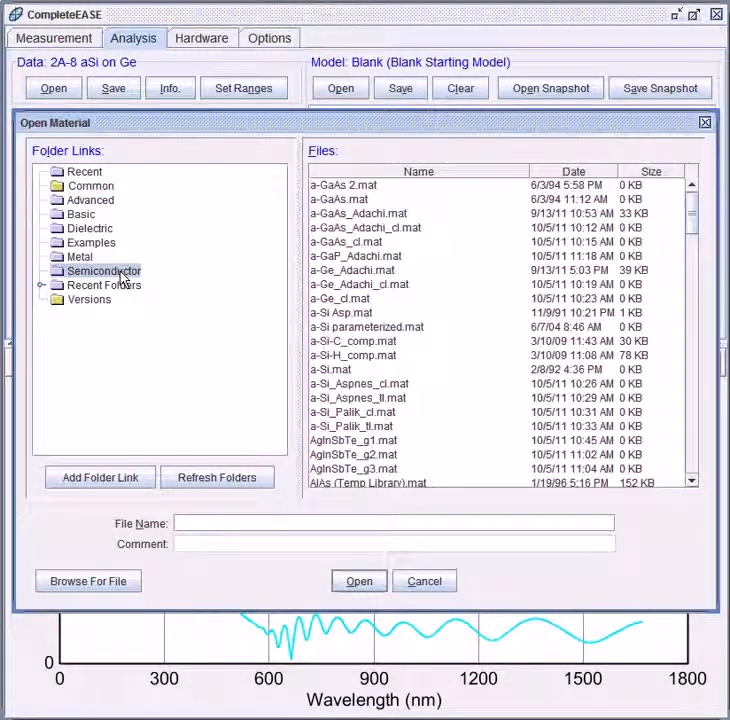
pyautogui.scroll(-8, 383, 277)
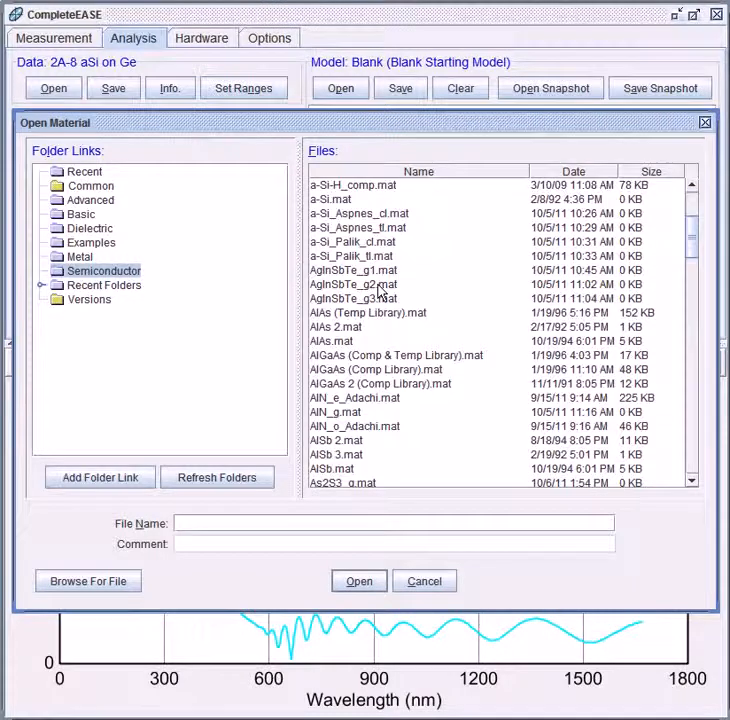
pyautogui.scroll(-10, 380, 292)
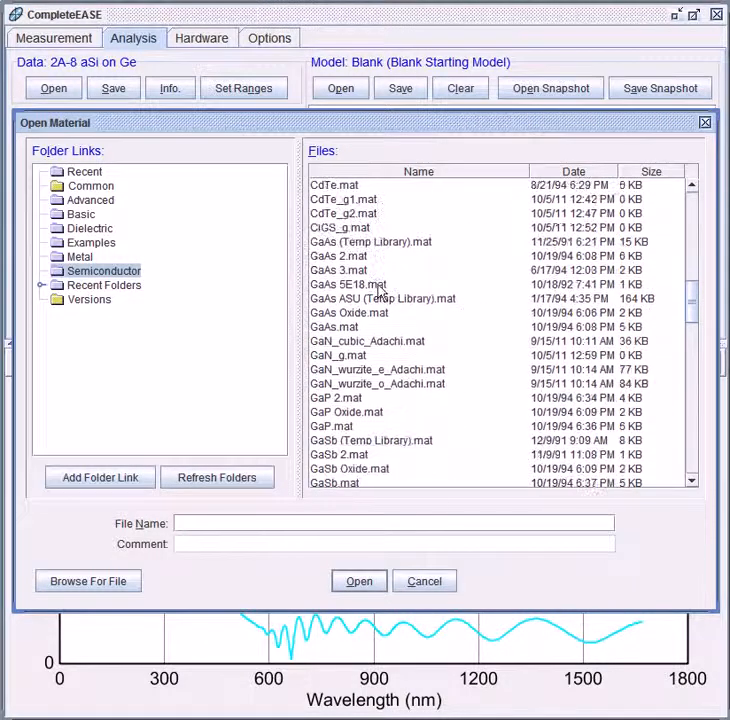
pyautogui.scroll(-3, 380, 292)
pyautogui.click(338, 256)
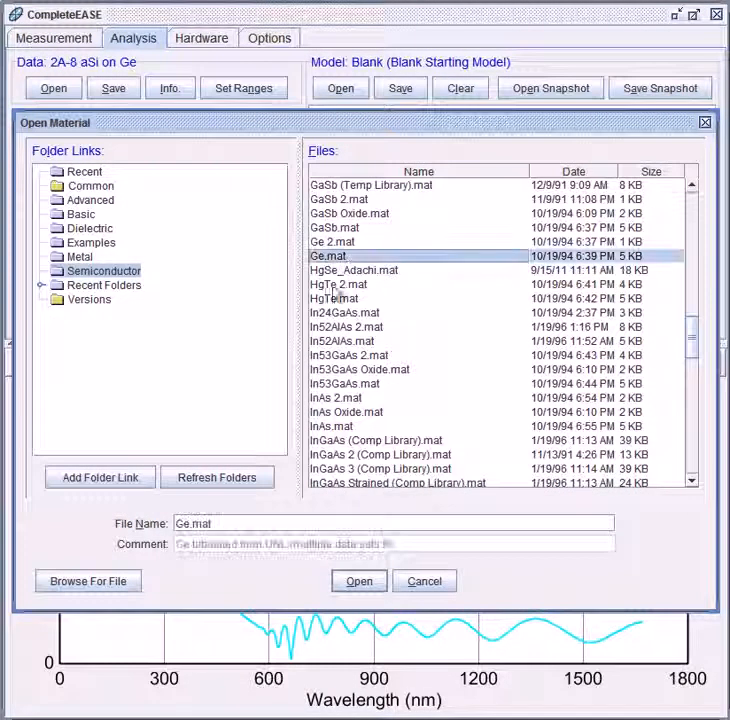
pyautogui.click(355, 579)
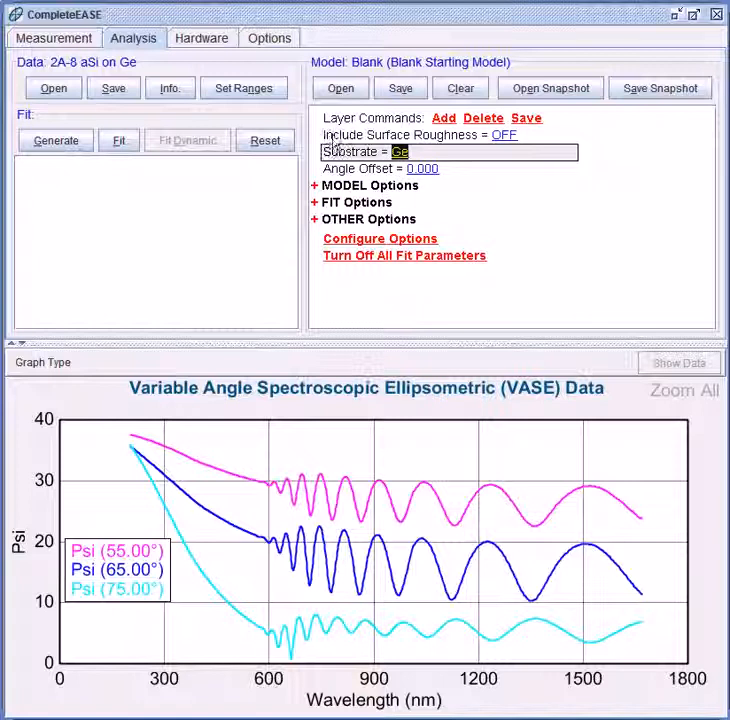
# - Add an a-Si parameterized layer above the Ge substrate and expand its Cody-Lorentz parameters
pyautogui.click(440, 119)
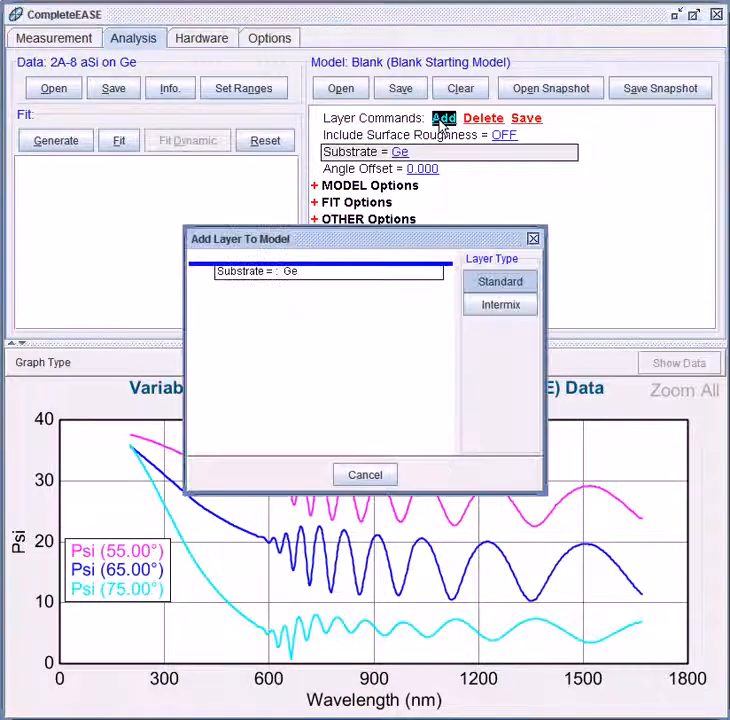
pyautogui.click(315, 264)
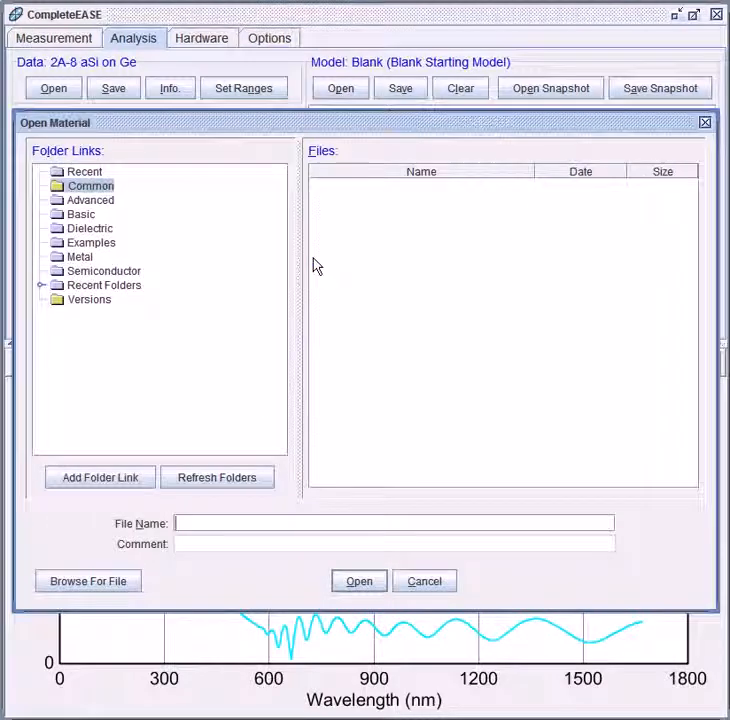
pyautogui.click(104, 271)
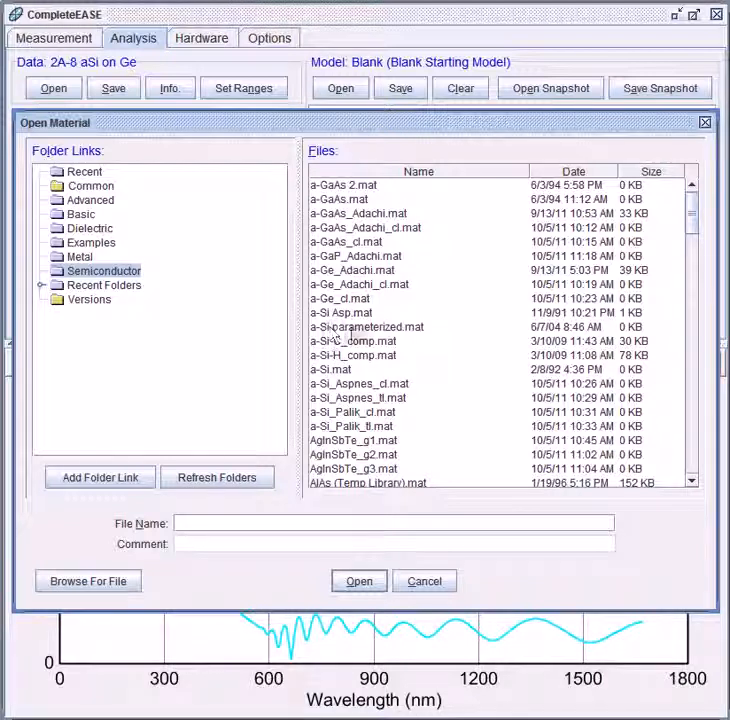
pyautogui.click(393, 332)
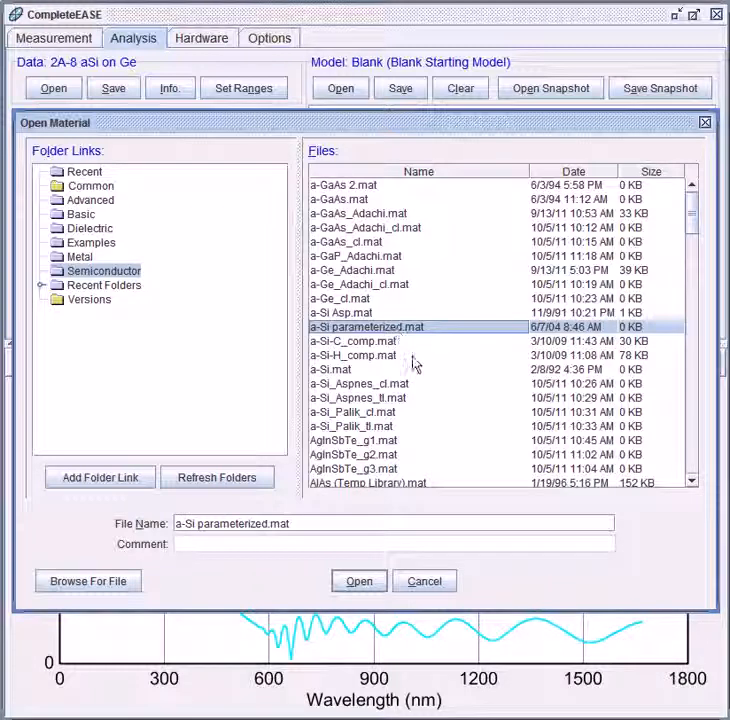
pyautogui.click(358, 582)
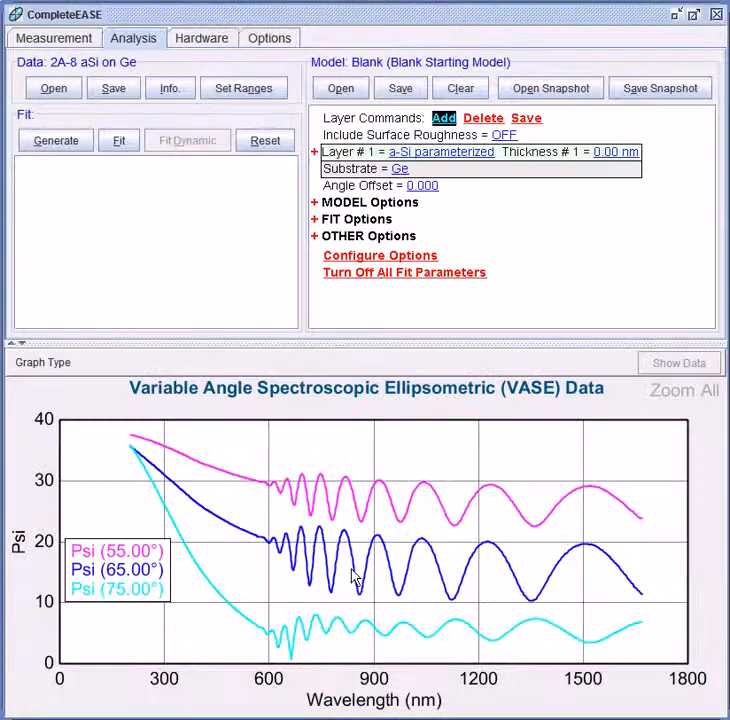
pyautogui.click(315, 153)
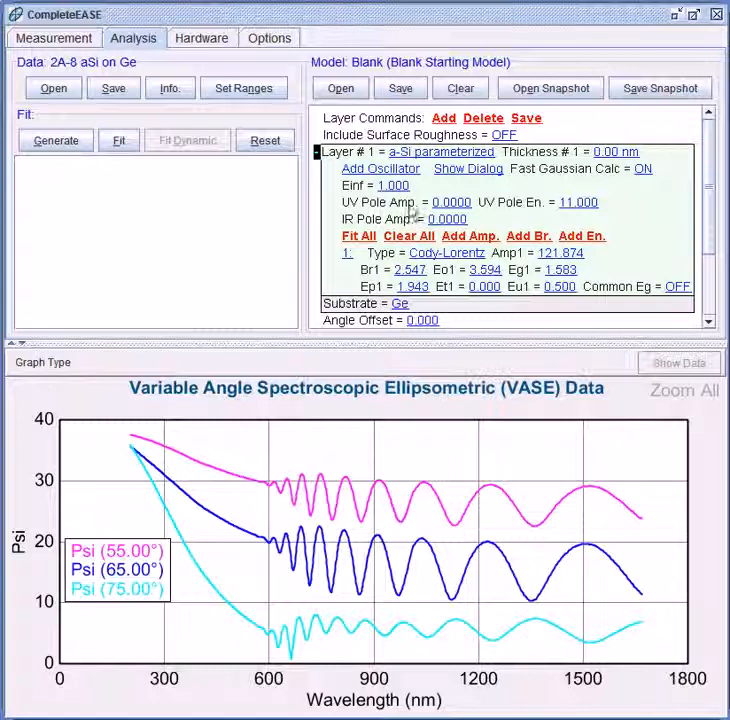
# - Set the a-Si layer thickness to 100 nm and generate model curves over the Psi data
pyautogui.click(612, 152)
pyautogui.write('100')
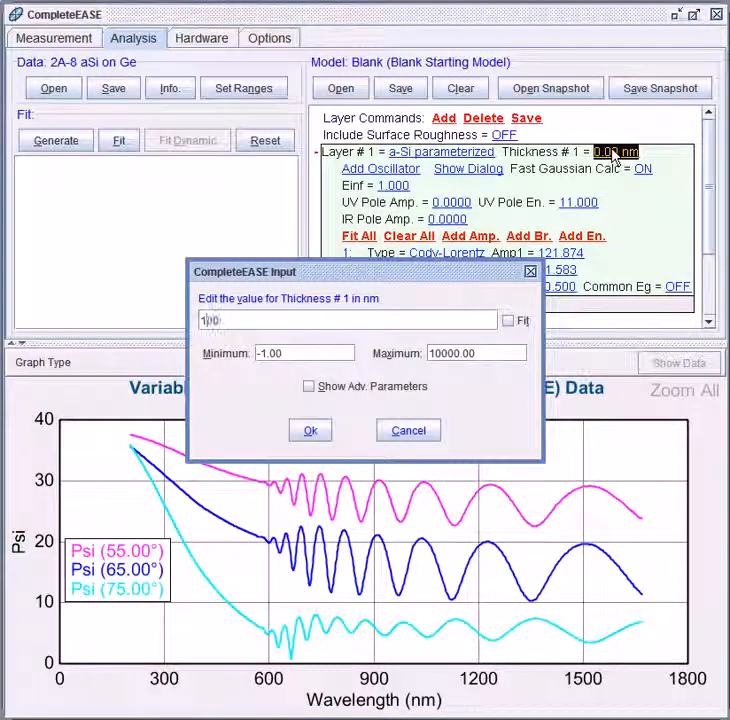
pyautogui.press('Return')
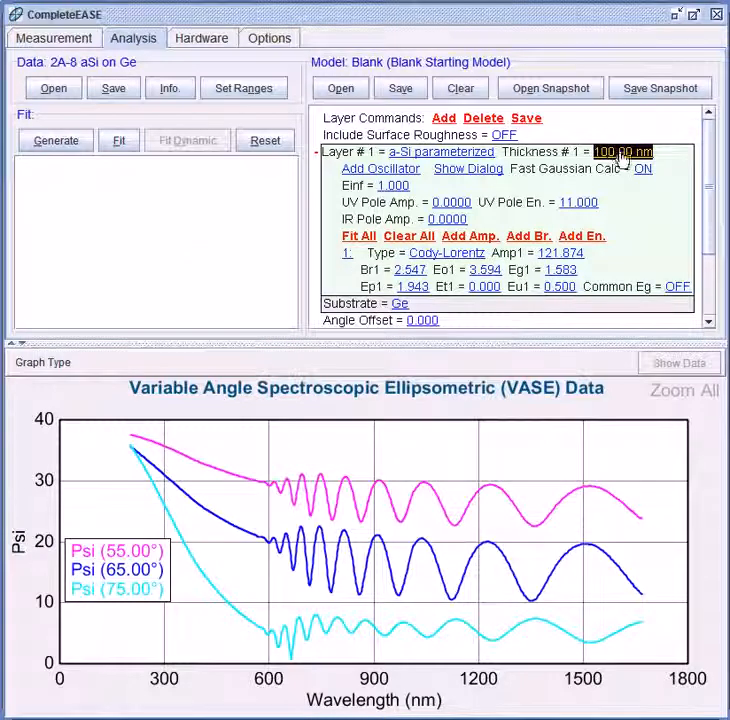
pyautogui.click(57, 142)
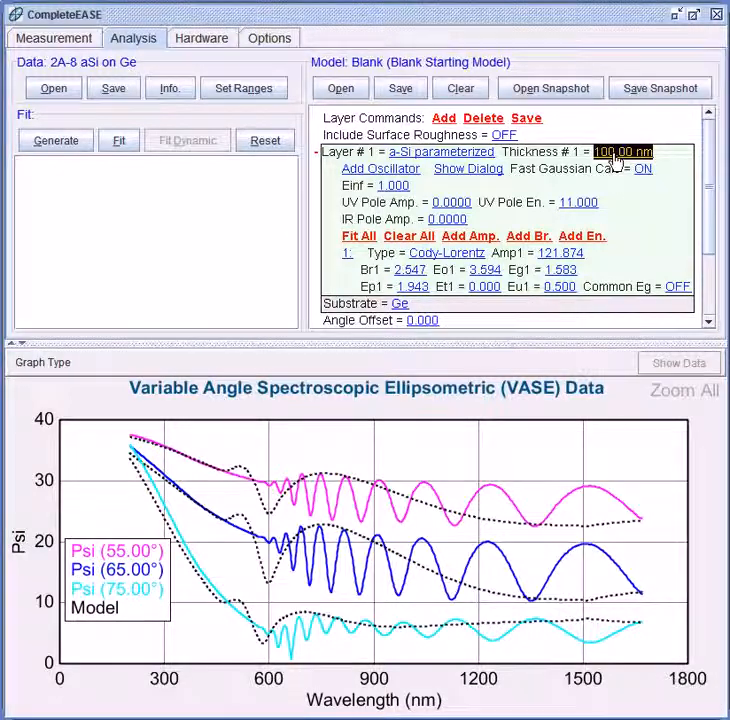
# - Raise the a-Si thickness from 380 nm to 890 nm until the model oscillations match the Psi data
pyautogui.scroll(4, 613, 160)
pyautogui.scroll(11, 615, 160)
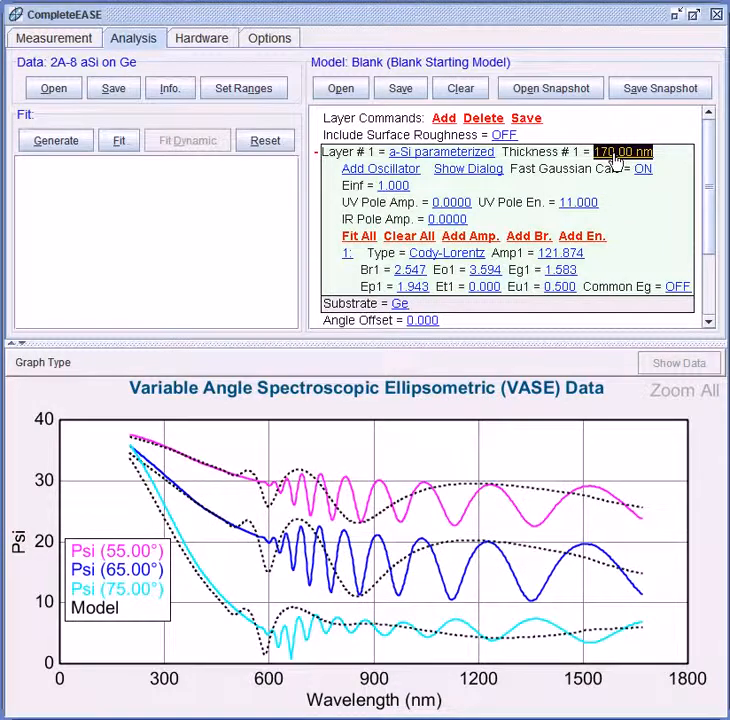
pyautogui.scroll(13, 615, 160)
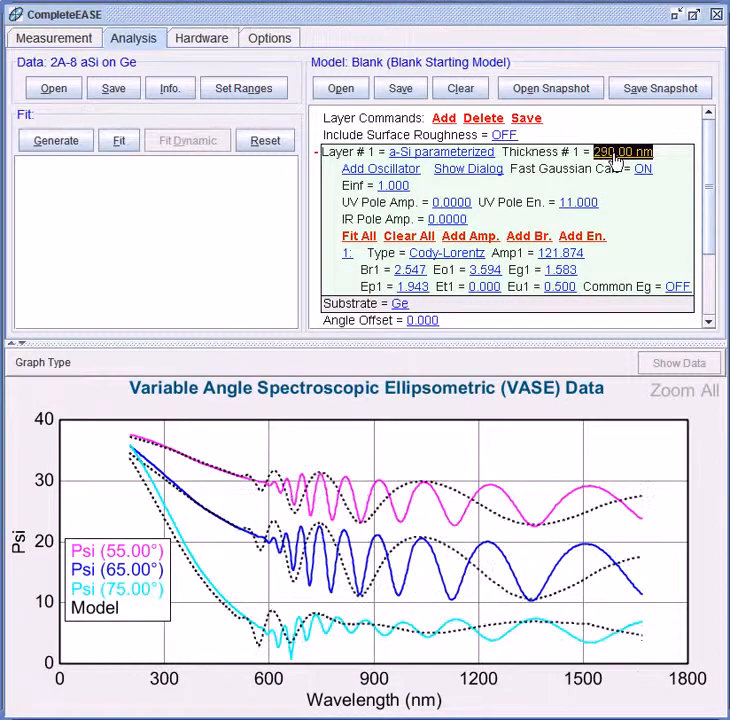
pyautogui.scroll(12, 615, 160)
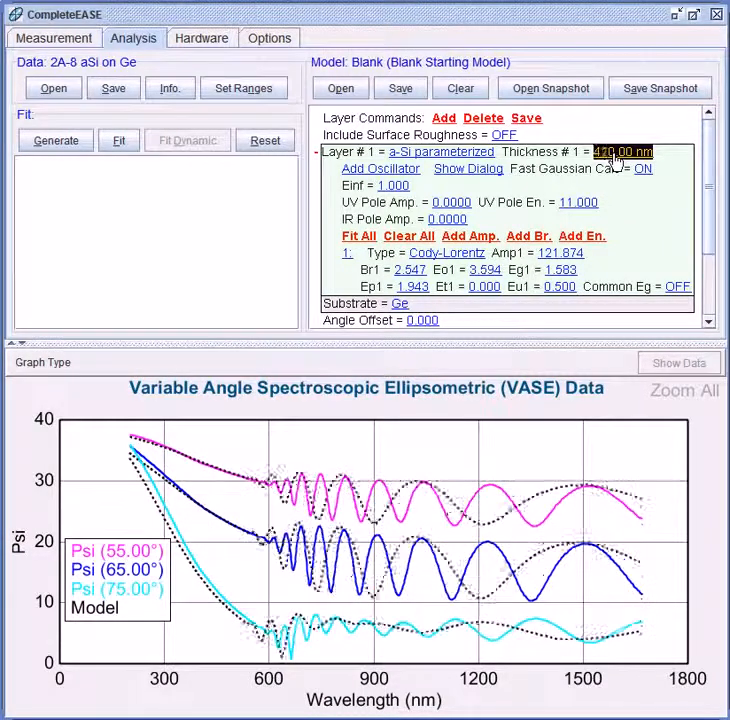
pyautogui.scroll(16, 615, 160)
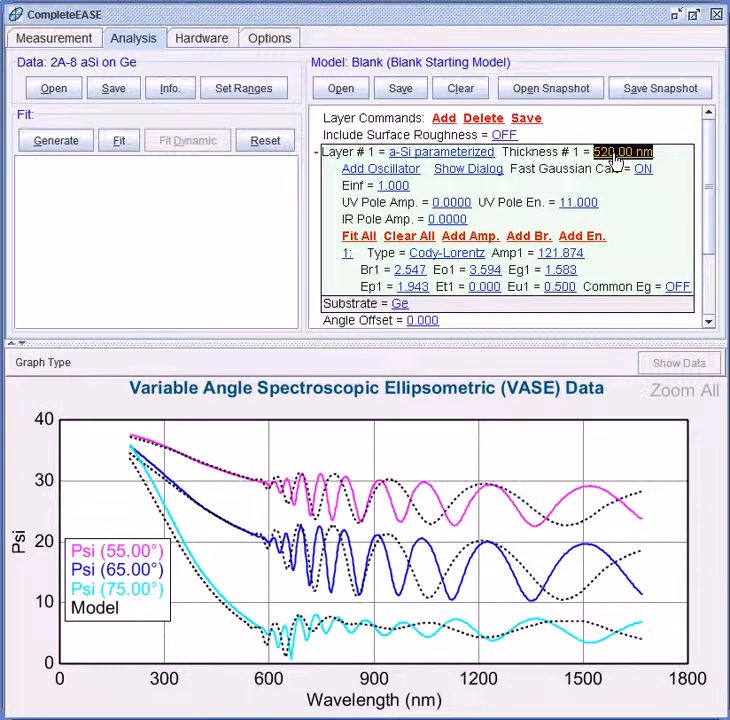
pyautogui.scroll(2, 615, 160)
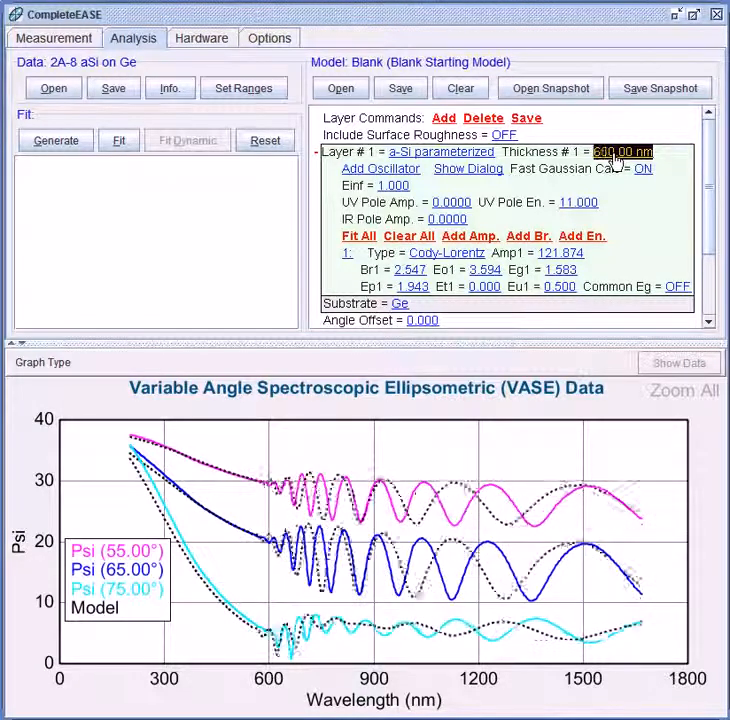
pyautogui.scroll(5, 615, 162)
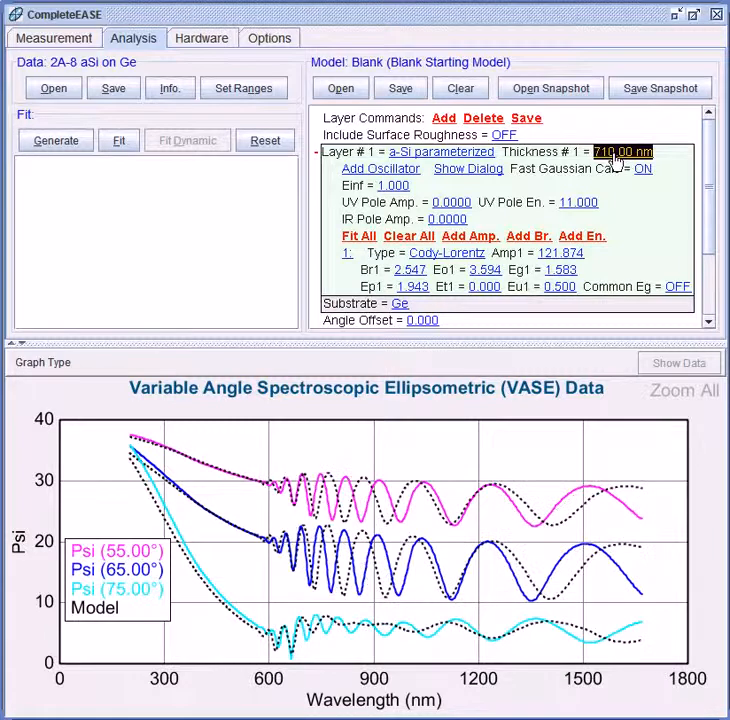
pyautogui.scroll(14, 615, 162)
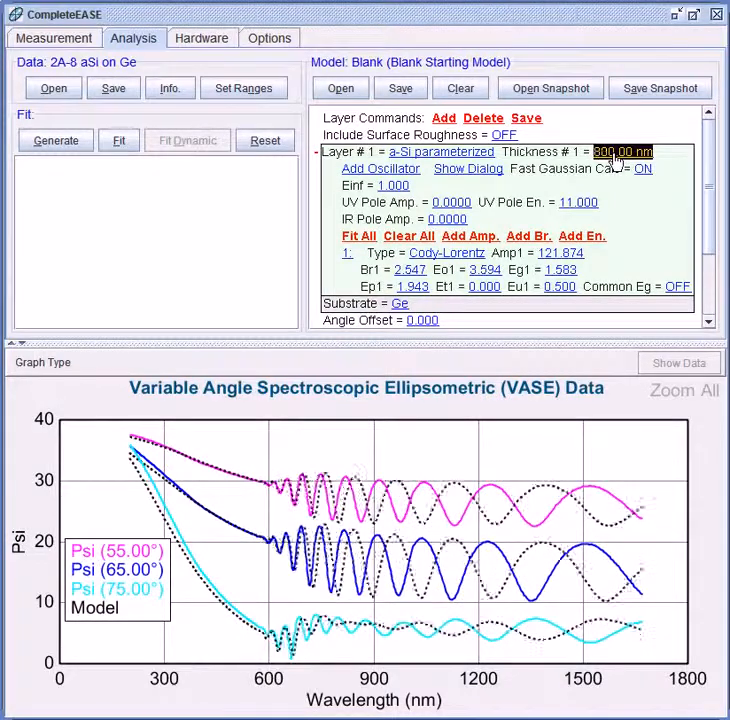
pyautogui.scroll(2, 615, 162)
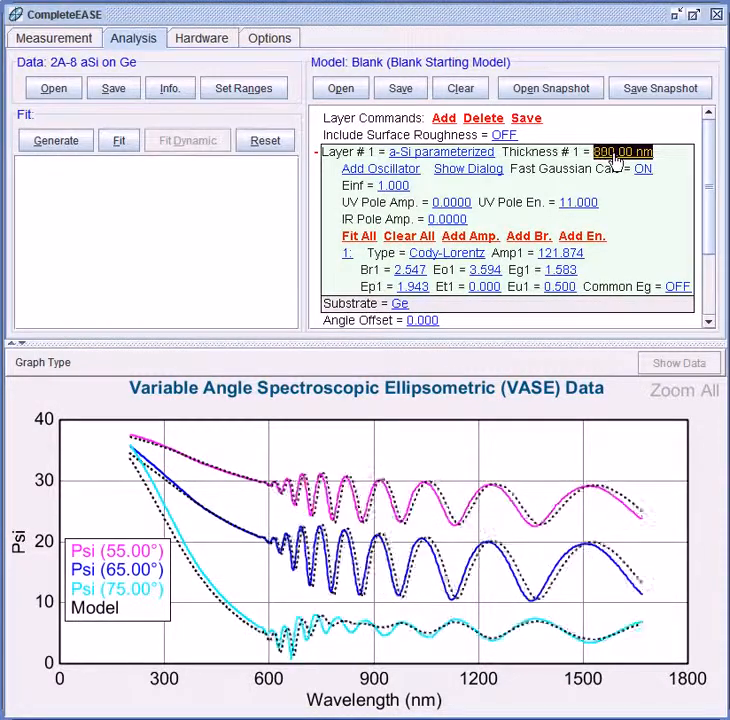
pyautogui.scroll(-1, 615, 162)
pyautogui.scroll(1, 615, 162)
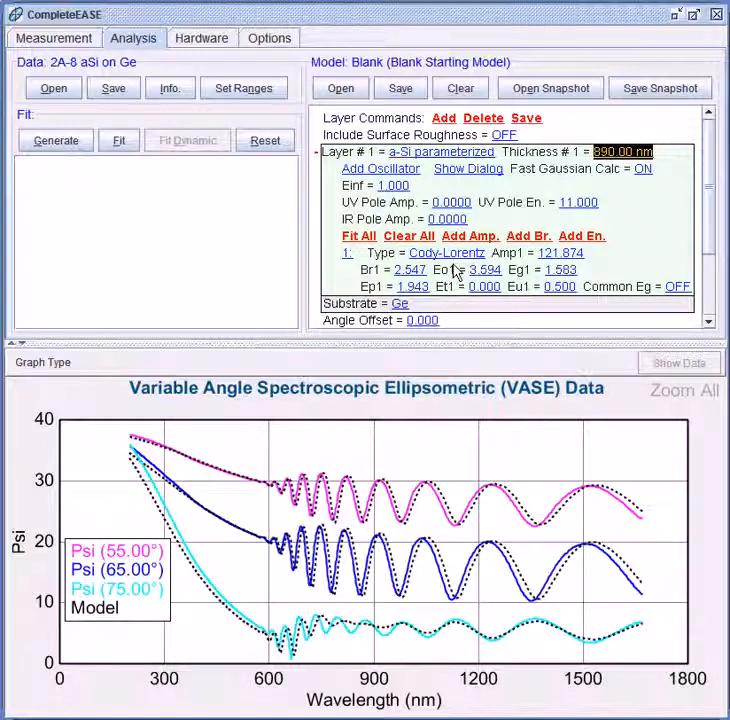
# - Mark thickness, Amp1, Br1 and all remaining Cody-Lorentz oscillator parameters as fit parameters
pyautogui.keyDown('ctrl'); pyautogui.click(607, 155); pyautogui.keyUp('ctrl')
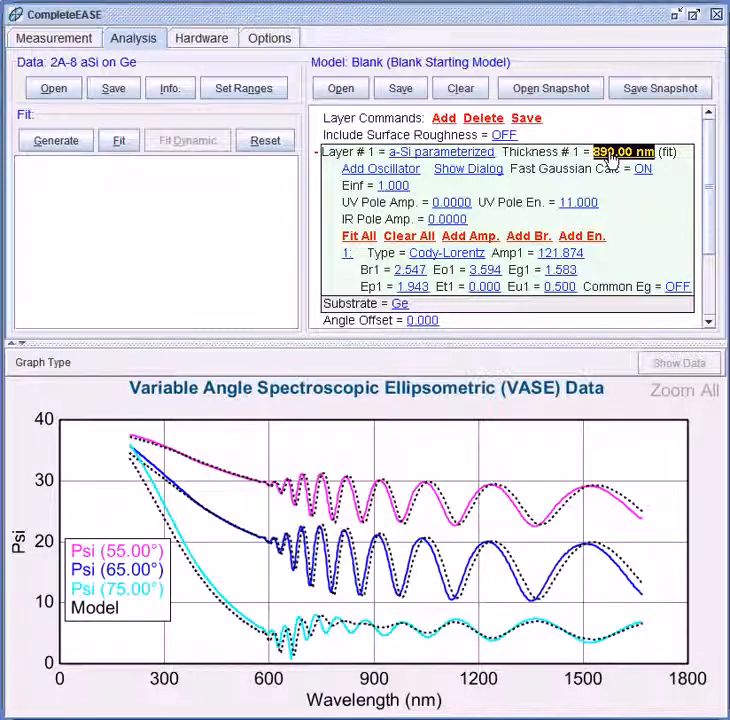
pyautogui.keyDown('ctrl'); pyautogui.click(561, 254); pyautogui.keyUp('ctrl')
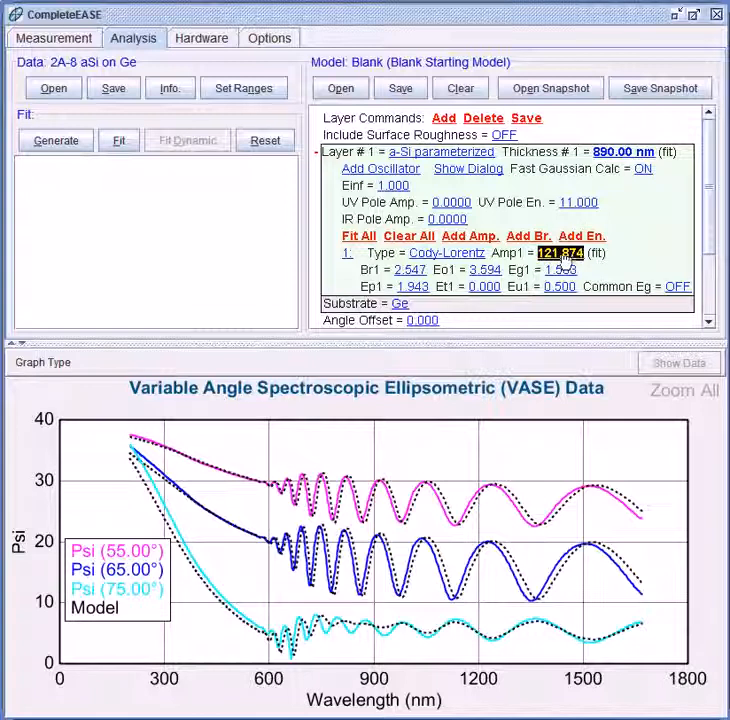
pyautogui.keyDown('ctrl'); pyautogui.click(411, 270); pyautogui.keyUp('ctrl')
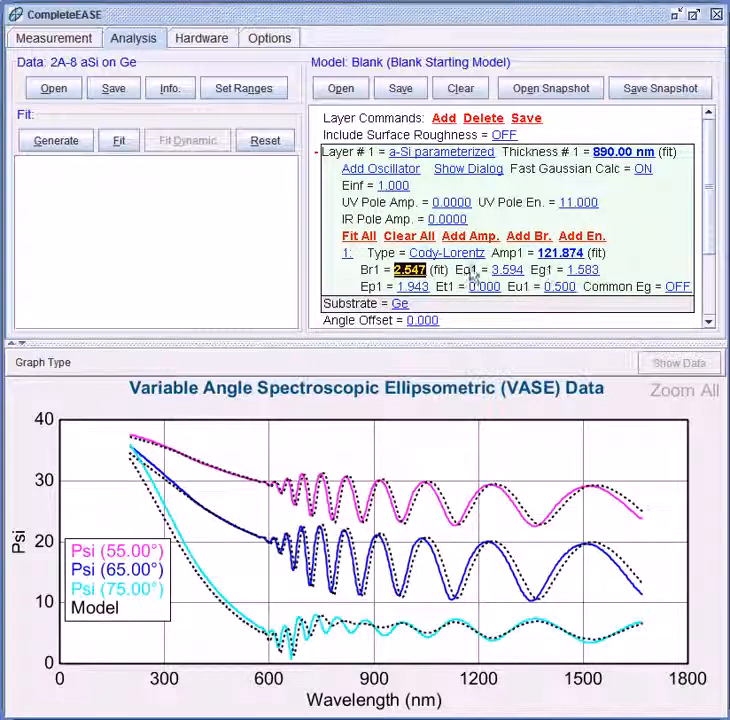
pyautogui.click(359, 237)
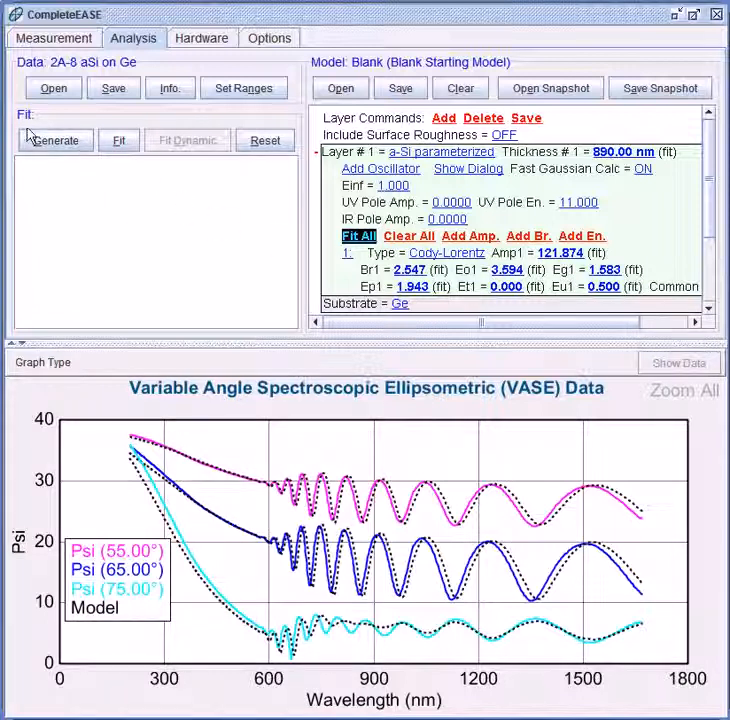
pyautogui.click(116, 143)
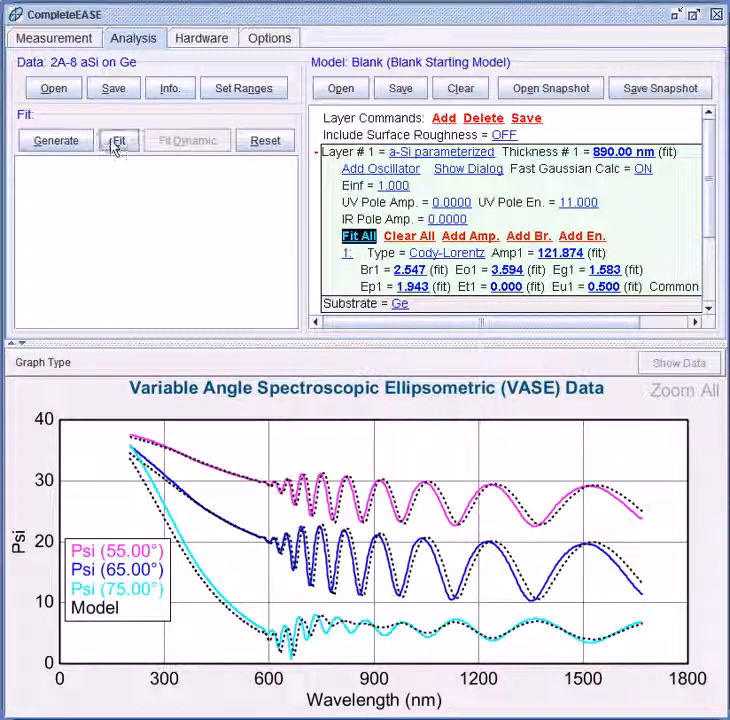
# - Fit the model, giving 903.51 nm a-Si at MSE 23.335, and begin adding a new layer
pyautogui.click(114, 141)
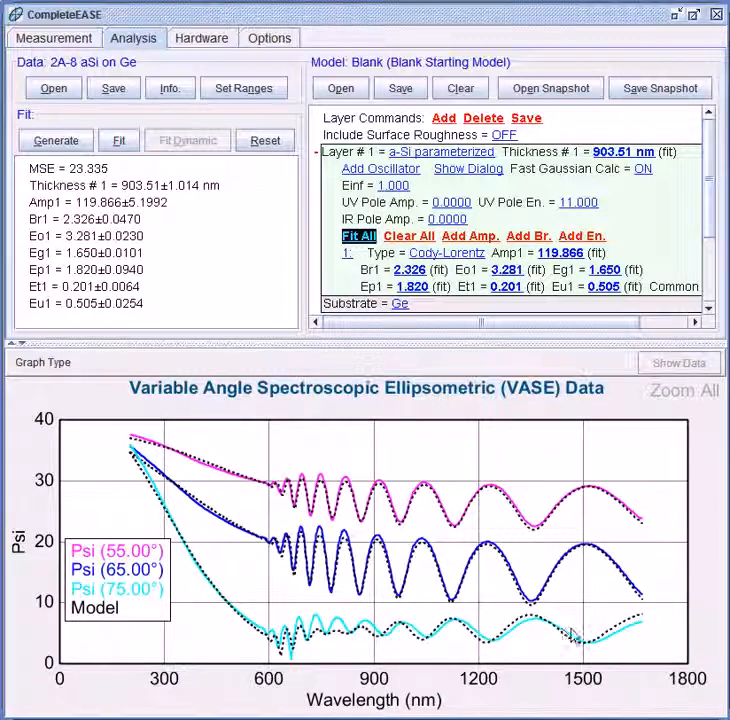
pyautogui.moveTo(562, 640)
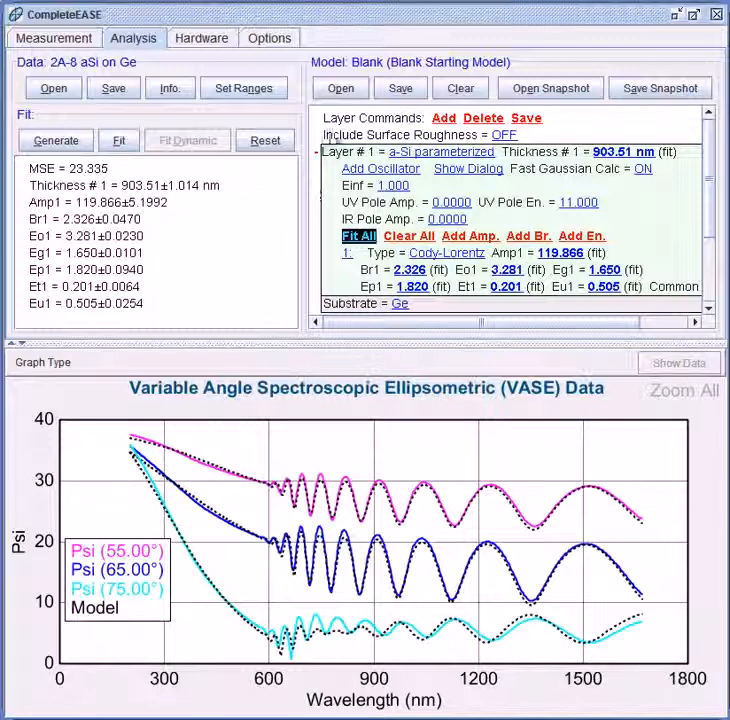
pyautogui.click(443, 118)
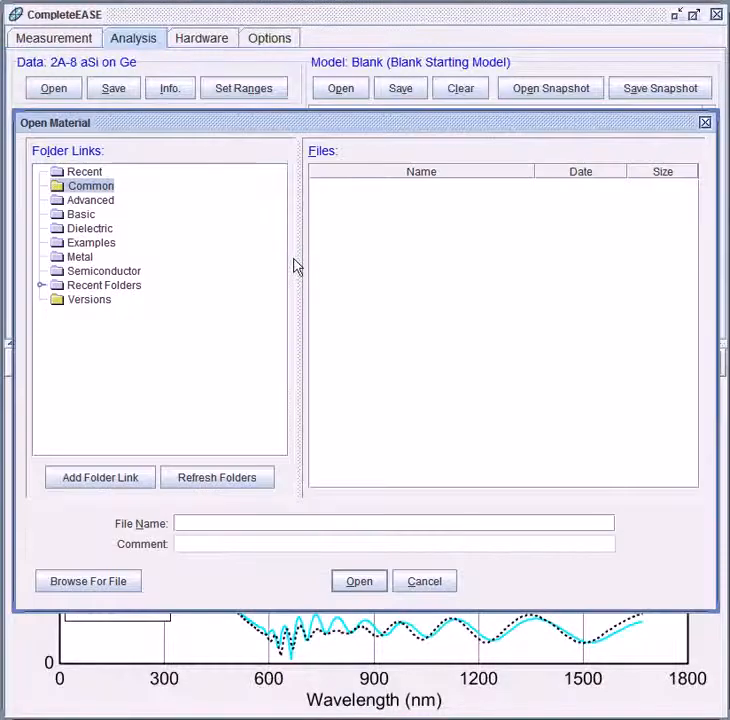
# - Add NTVE_JAW.MAT native oxide from the Semiconductor folder as Layer 2 atop the a-Si
pyautogui.click(104, 271)
pyautogui.moveTo(693, 222); pyautogui.dragTo(693, 392)
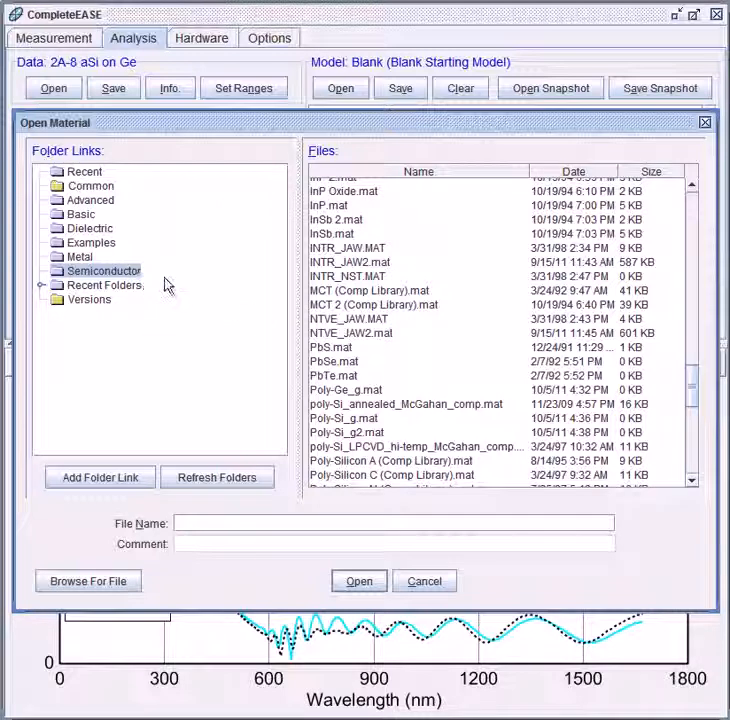
pyautogui.click(383, 320)
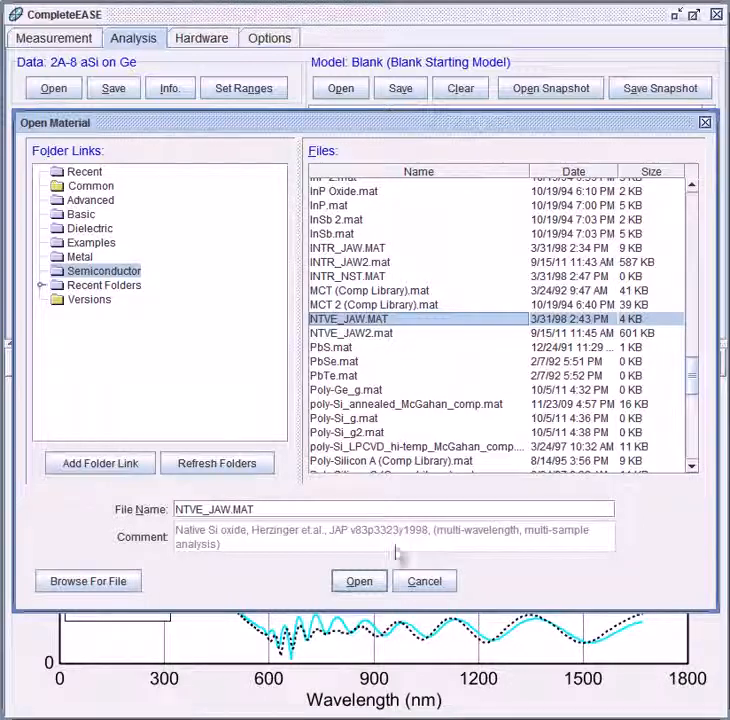
pyautogui.click(372, 588)
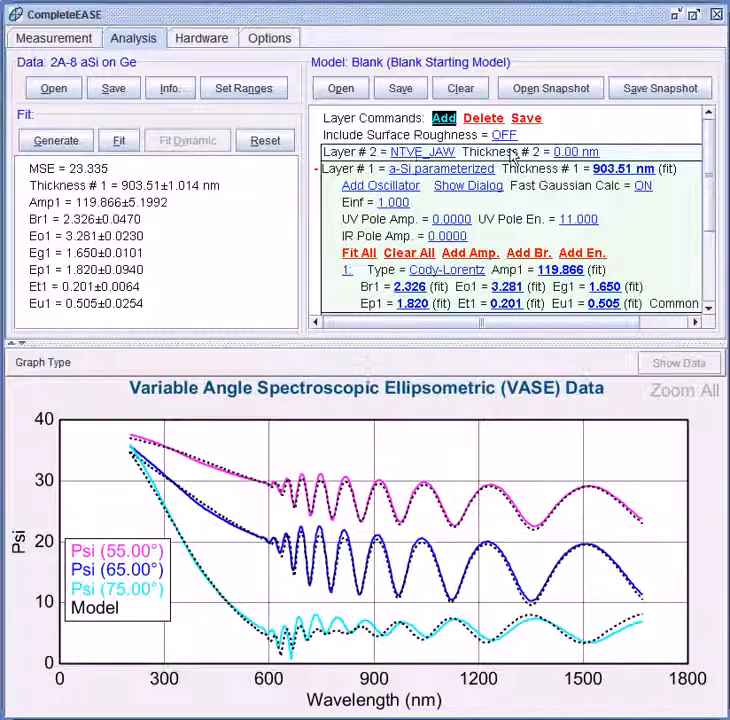
# - Include oxide thickness in the fit and refit: 2.30 nm oxide, 883.57 nm a-Si, MSE 3.969
pyautogui.click(579, 153)
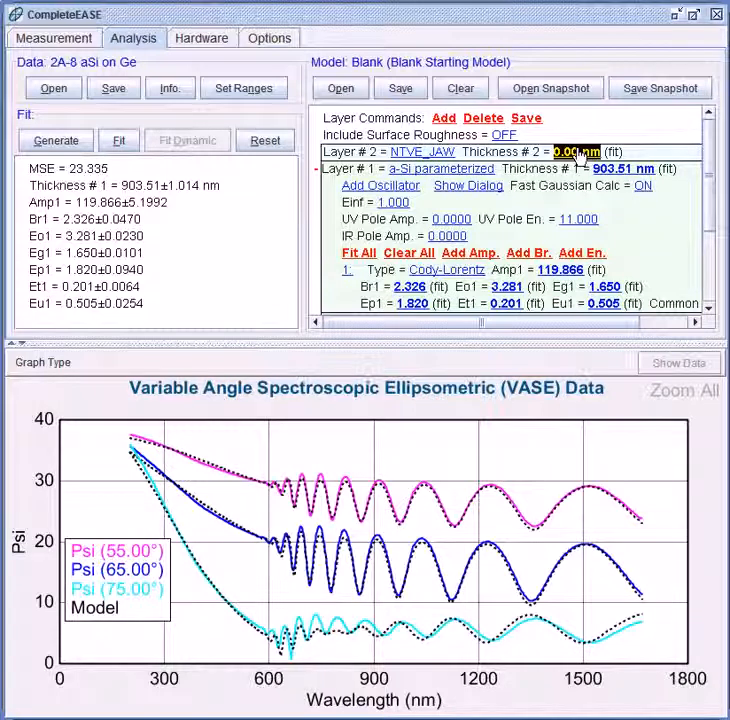
pyautogui.click(119, 143)
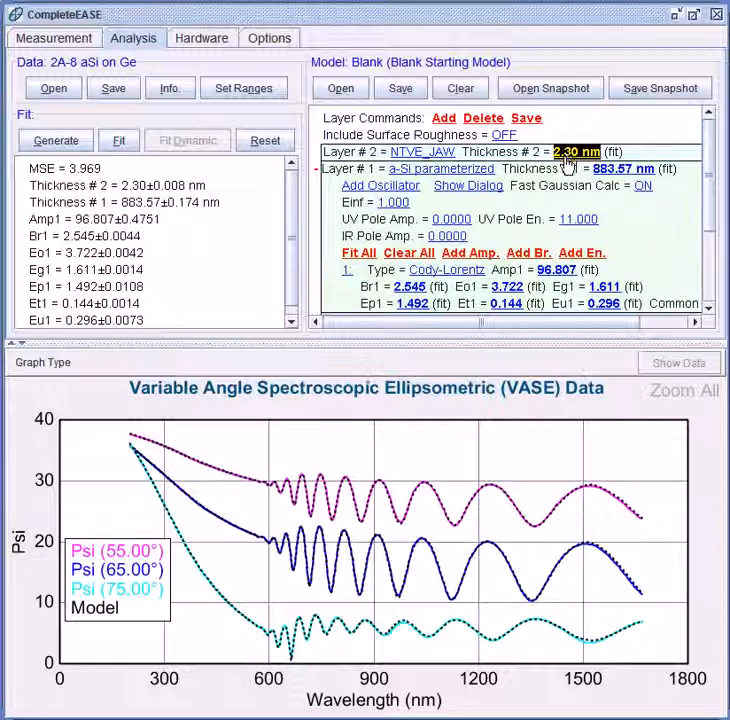
# - Graph the fitted a-Si parameterized layer's n and k against wavelength
pyautogui.rightClick(443, 177)
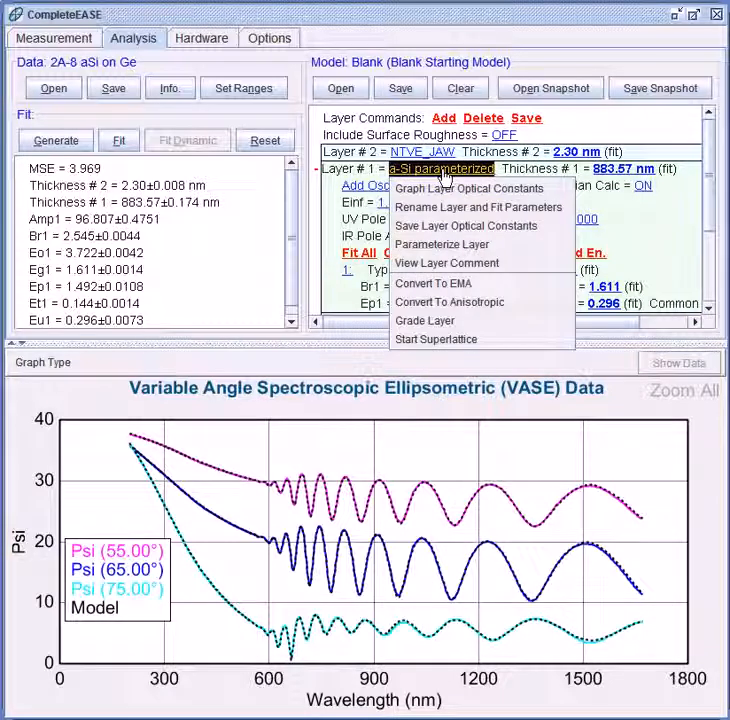
pyautogui.click(432, 189)
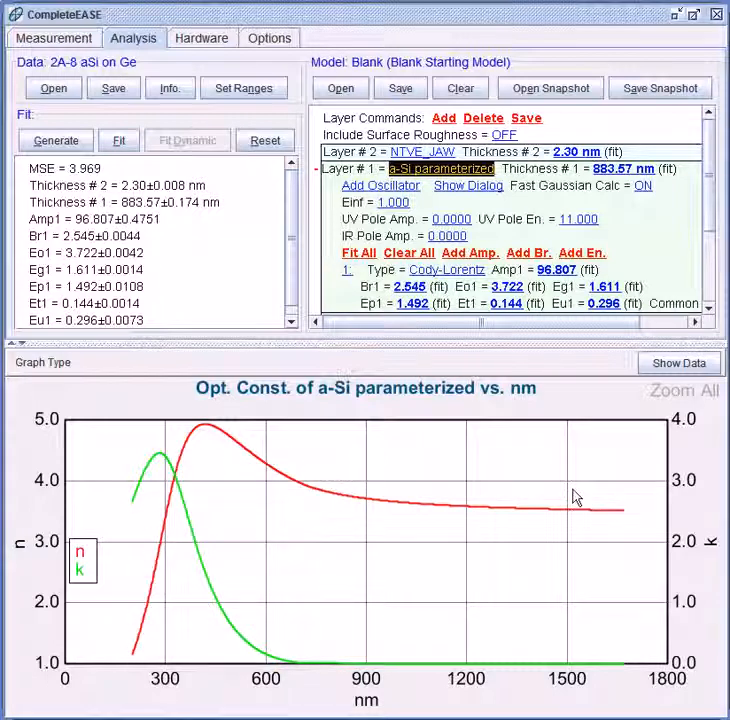
pyautogui.scroll(-1, 290, 297)
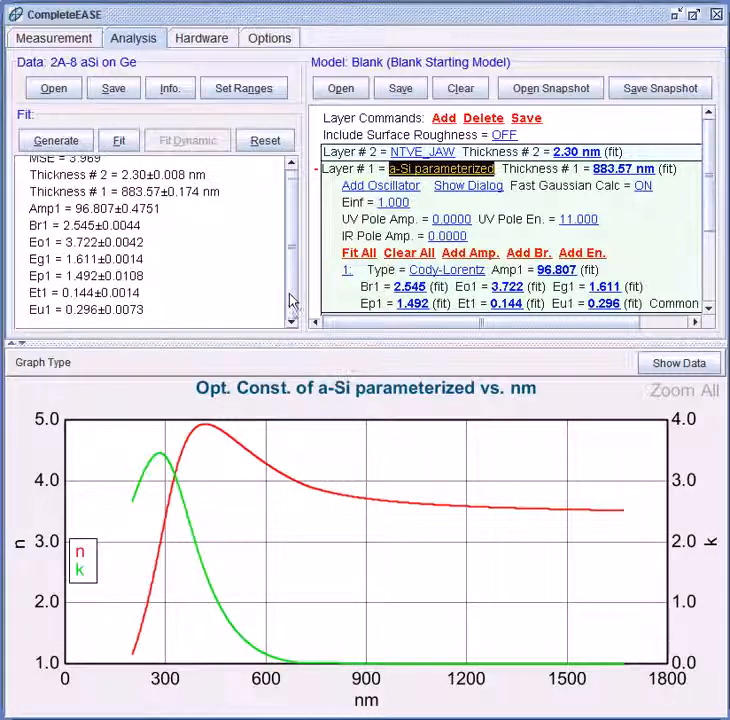